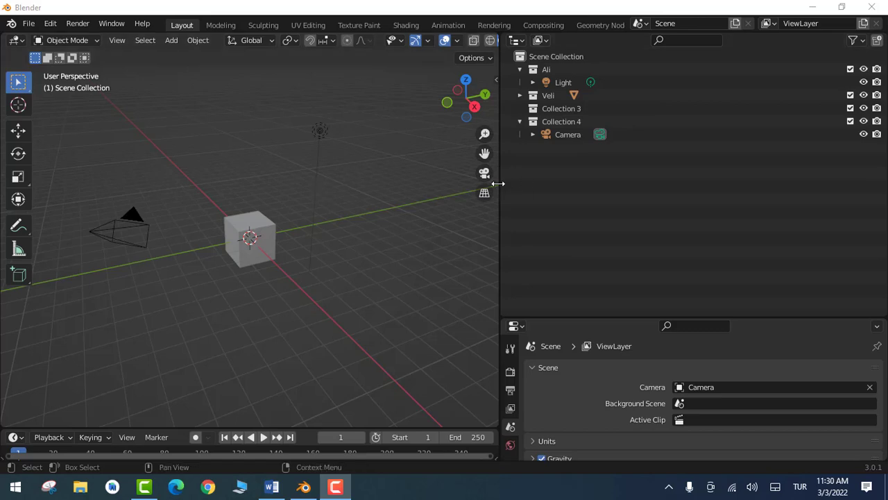
- Widen the 3D viewport, then open Preferences from the Edit menu and centre its window
left_click_drag(498, 184, 697, 216)
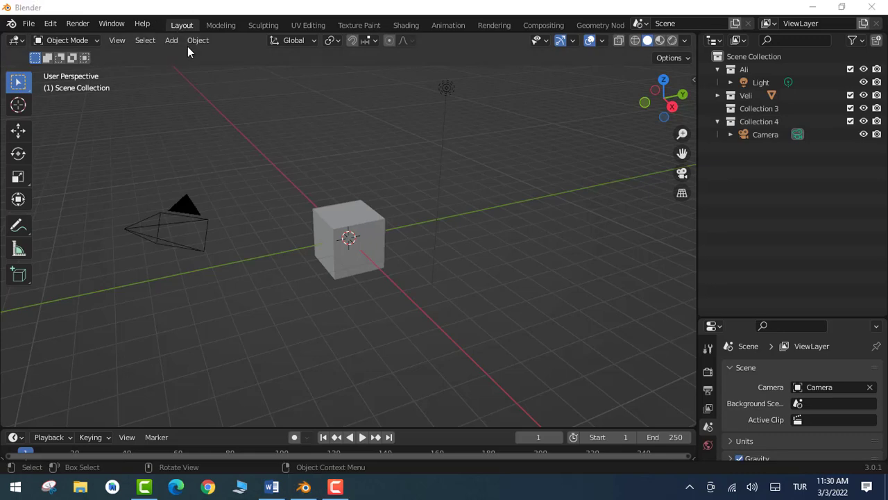
left_click(50, 24)
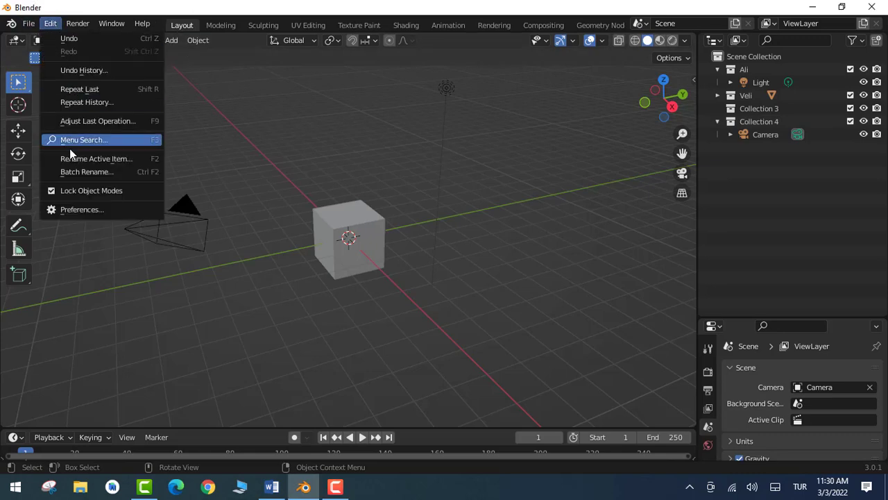
left_click(91, 210)
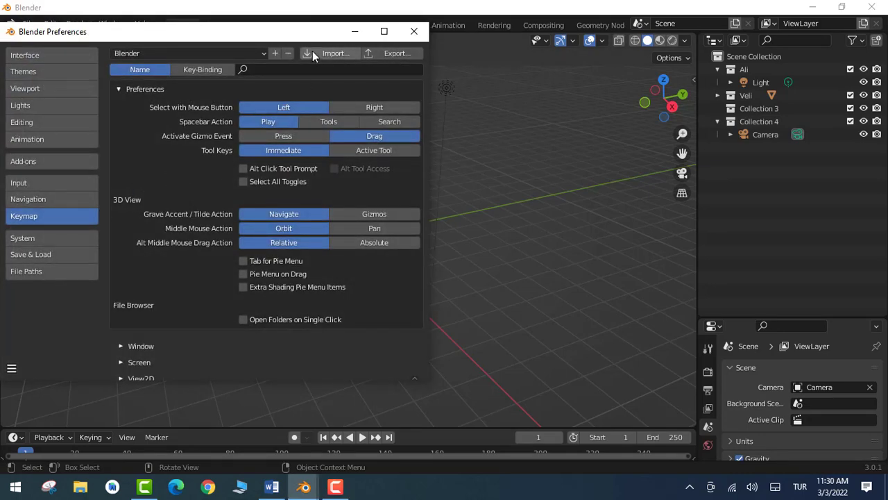
left_click_drag(303, 38, 508, 41)
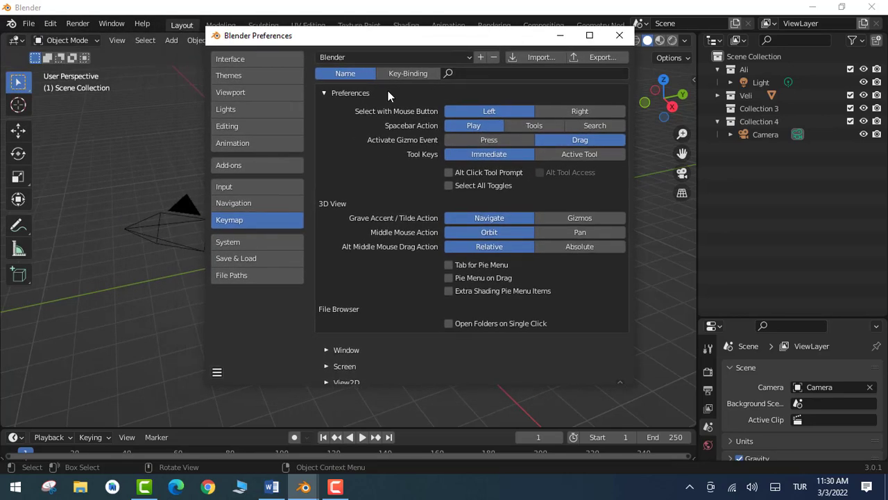
- On the Interface page, raise Resolution Scale, reset it to 1.00, and show the Language list
left_click(245, 60)
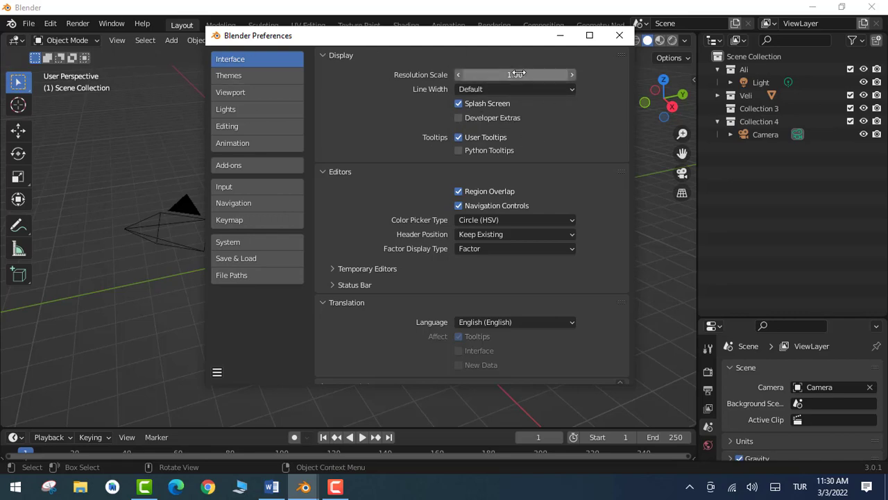
mouse_move(517, 74)
left_mouse_down()
mouse_move(576, 74)
mouse_move(575, 93)
mouse_move(512, 75)
left_mouse_up()
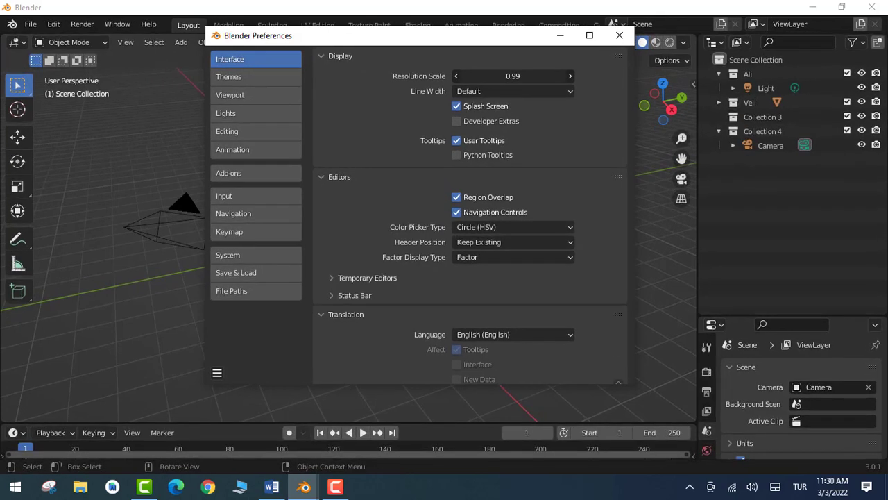
left_click(569, 75)
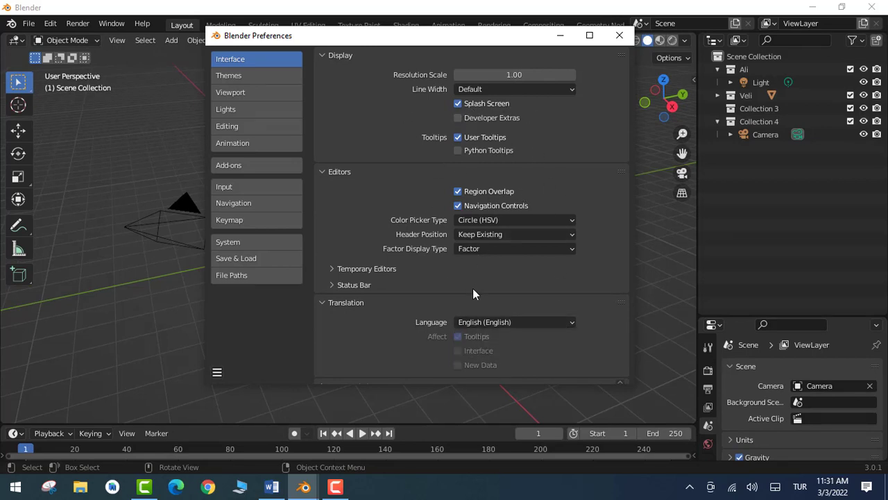
left_click(481, 323)
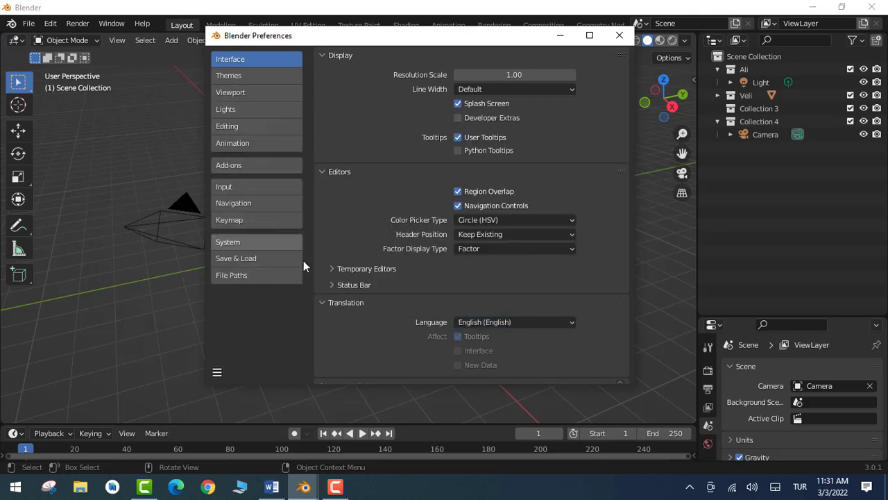
- Switch the interface language to Traditional Chinese, then back to English
left_click(481, 324)
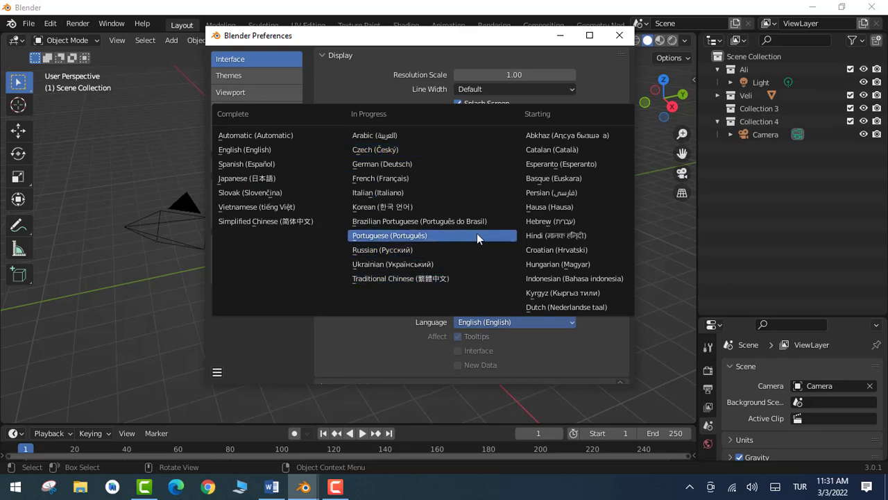
left_click(445, 309)
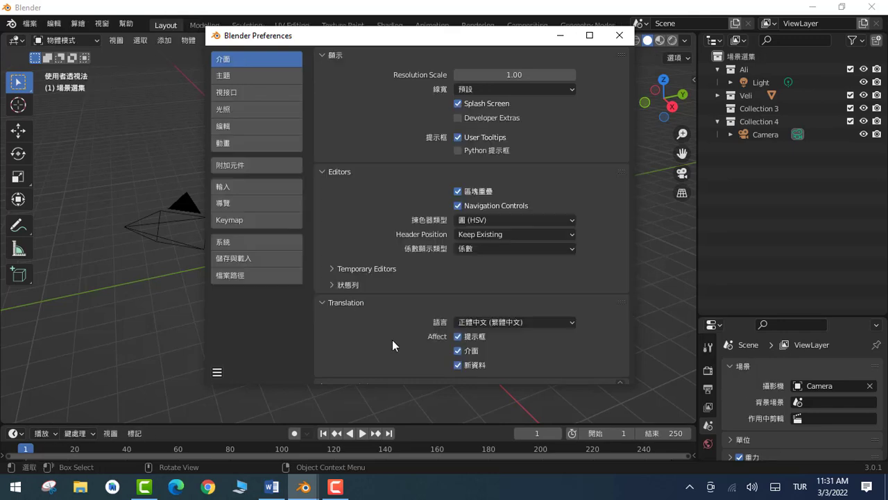
left_click(480, 322)
left_click(259, 149)
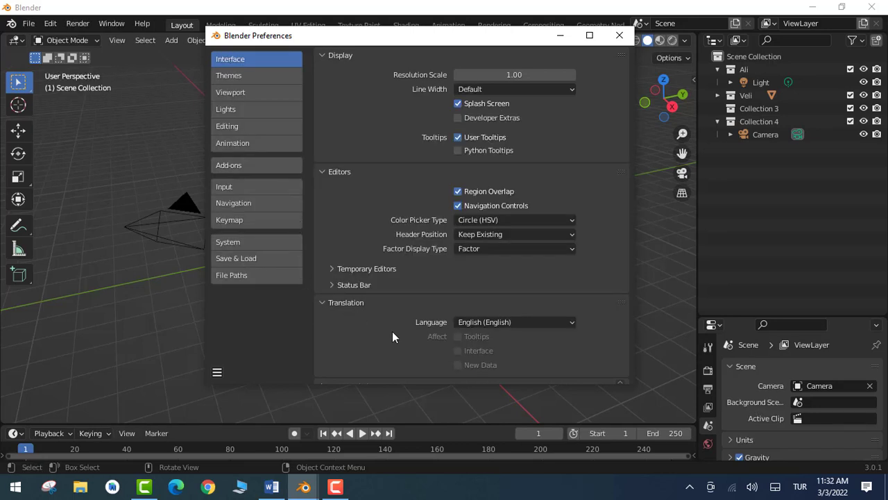
- On the Themes page, toggle the User Interface section and try the Blender Dark and Blender Light presets
left_click(226, 76)
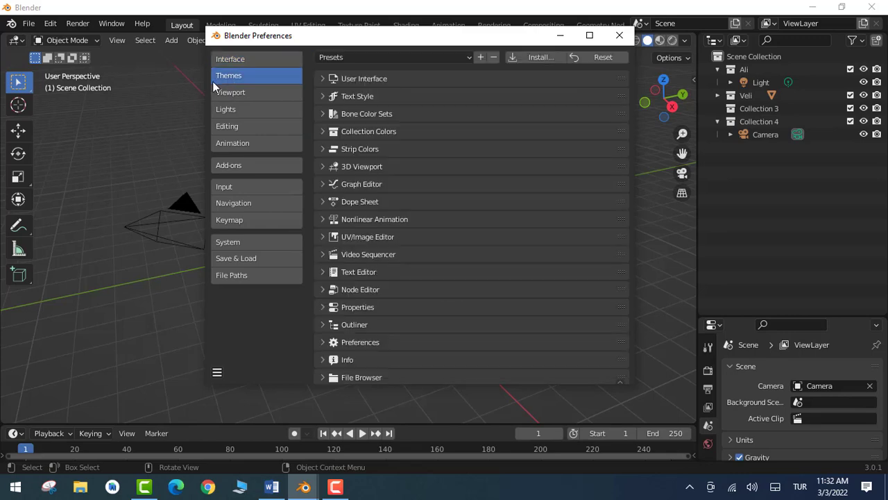
left_click(323, 79)
left_click(324, 79)
left_click(349, 59)
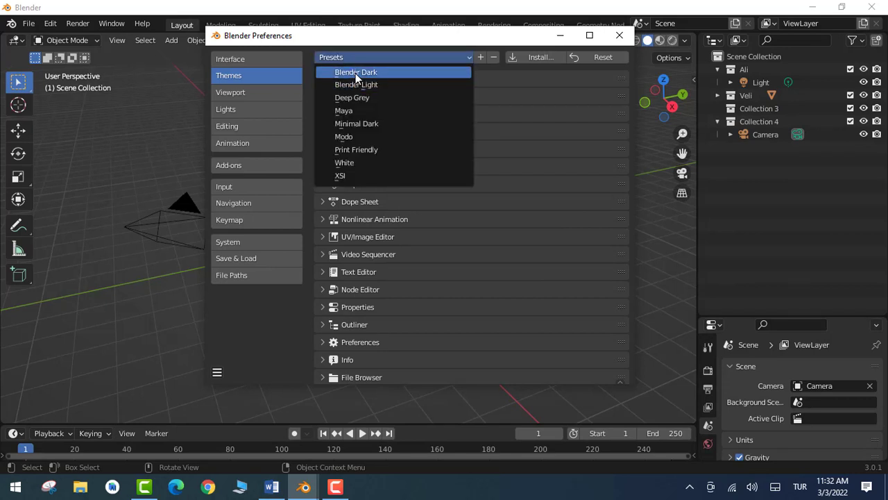
left_click(355, 73)
left_click(443, 56)
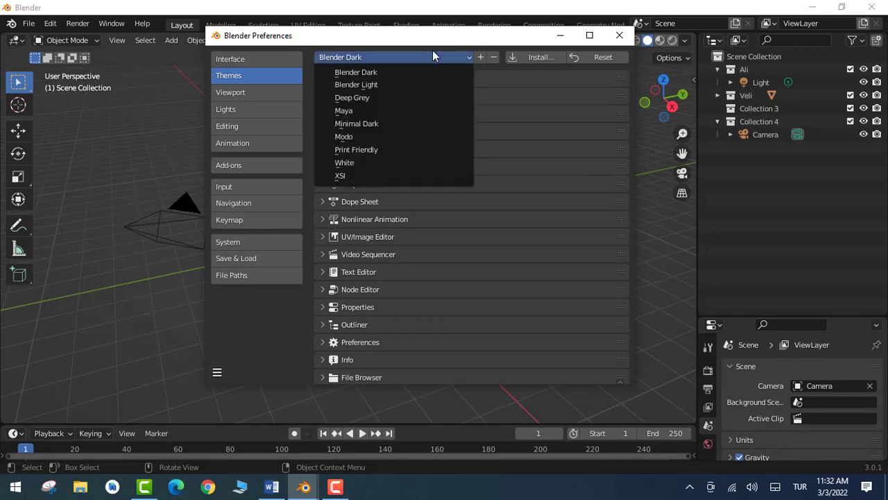
left_click(376, 84)
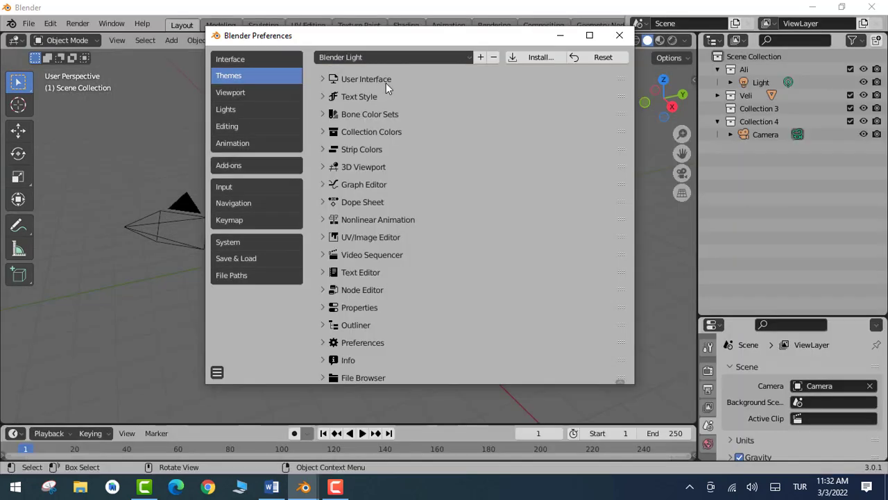
- Try the Deep Grey, Maya, Minimal Dark and White theme presets
left_click(390, 58)
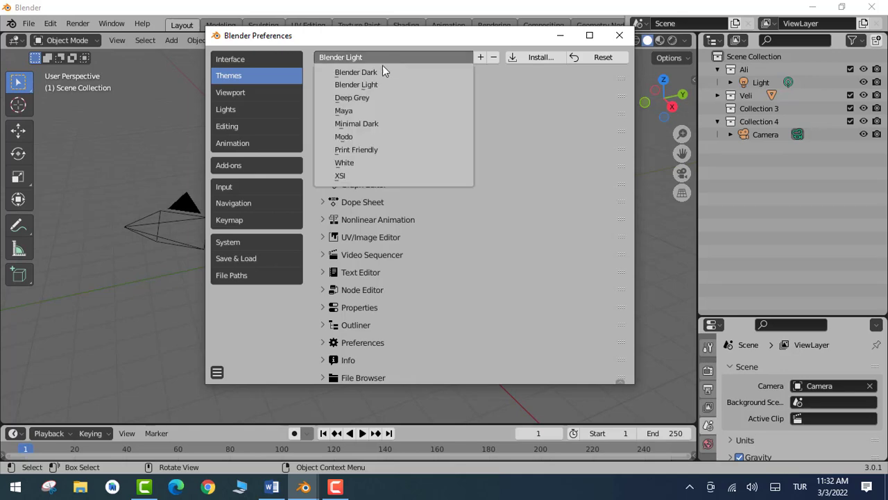
left_click(372, 99)
left_click(383, 59)
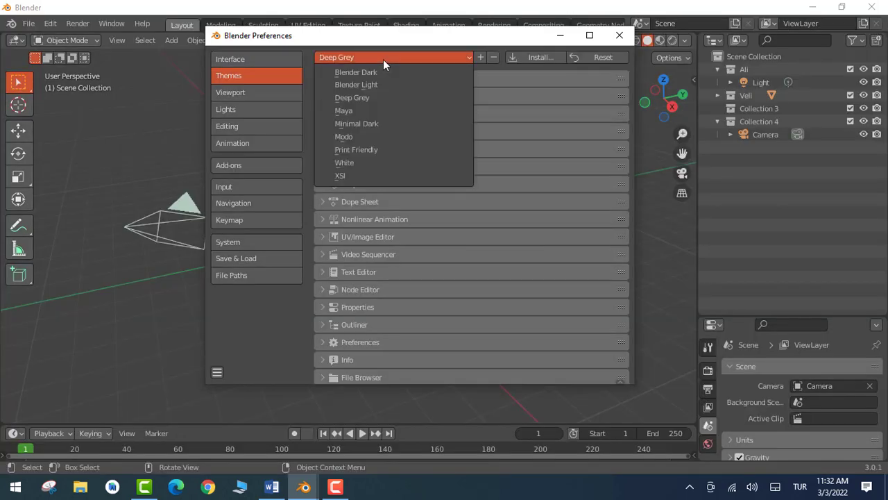
left_click(362, 110)
left_click(380, 57)
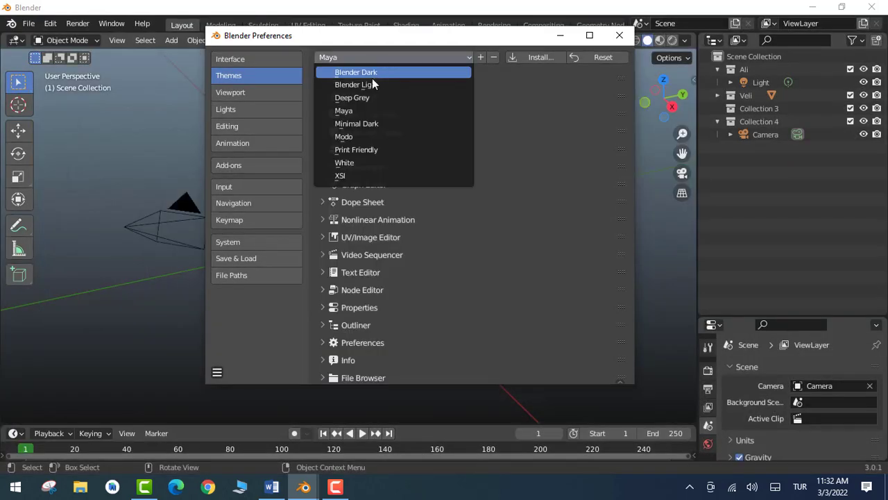
left_click(359, 124)
left_click(382, 58)
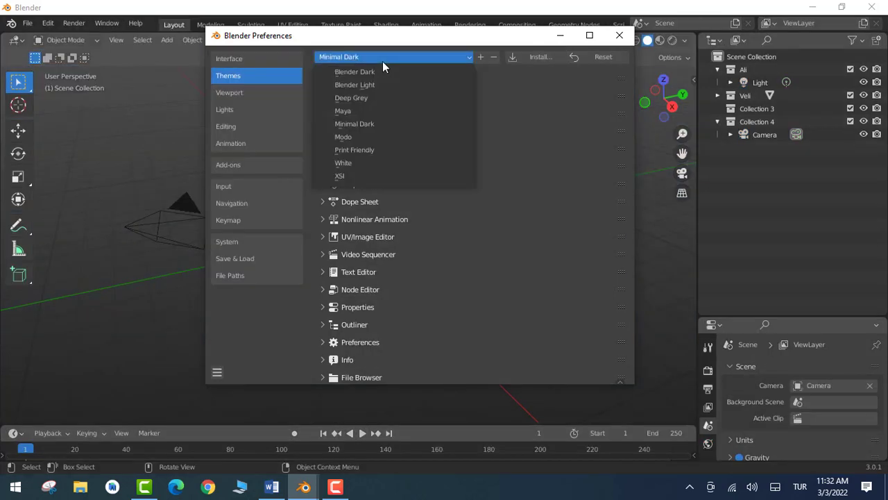
left_click(359, 163)
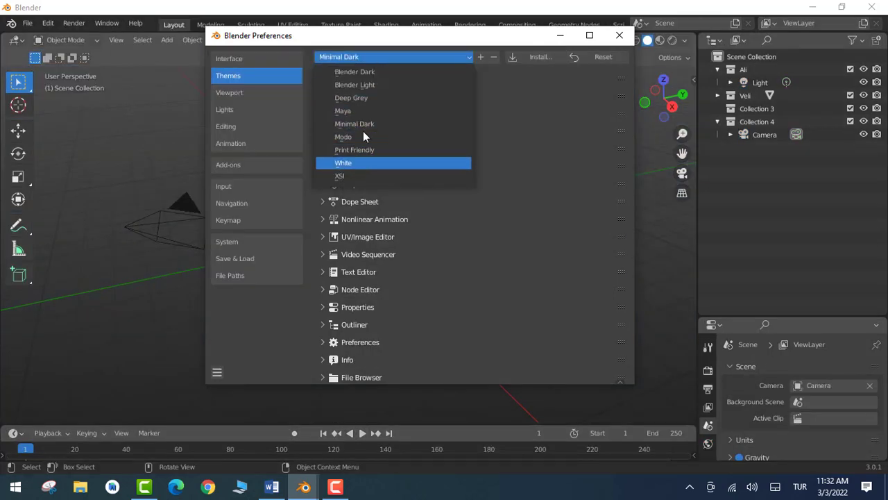
- Apply the XSI theme preset, then return to Blender Dark
left_click(382, 58)
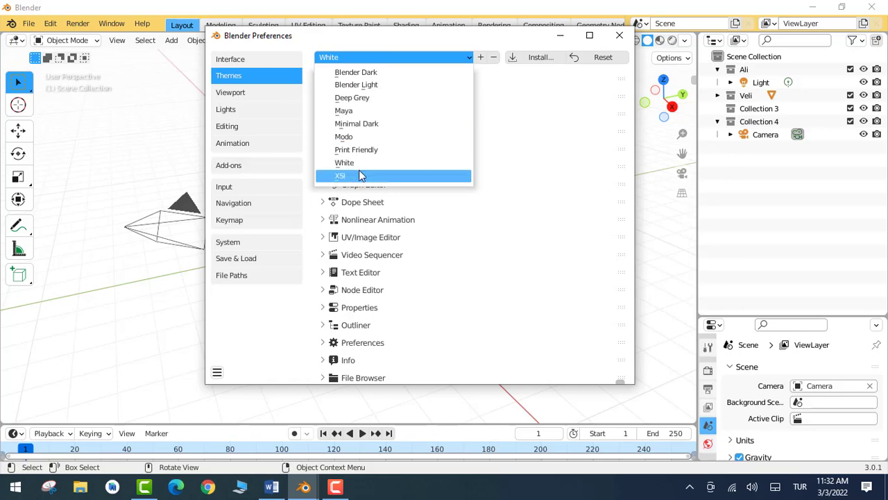
left_click(360, 175)
left_click(366, 61)
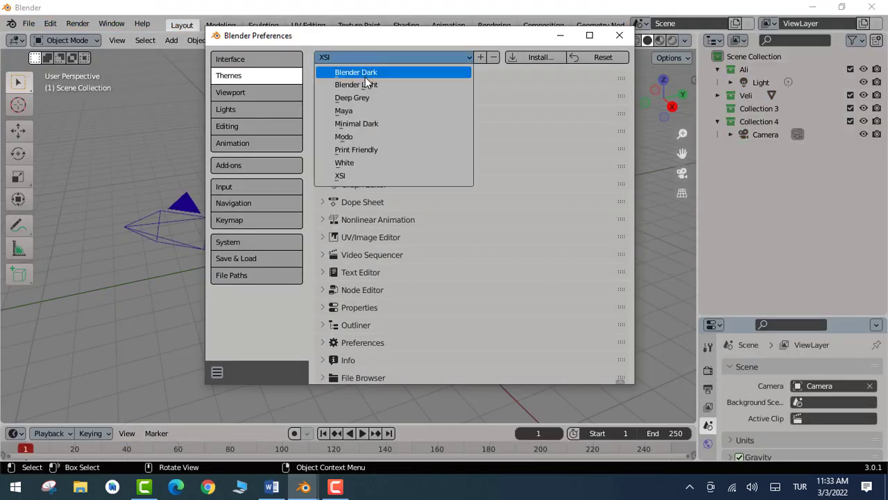
left_click(365, 75)
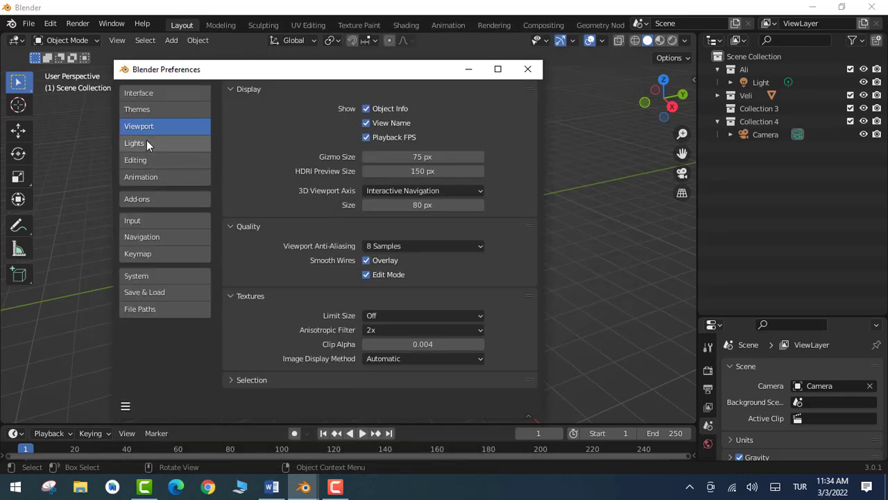
- Browse the Lights, Editing and Animation preferences, ending on the Add-ons list
left_click(149, 141)
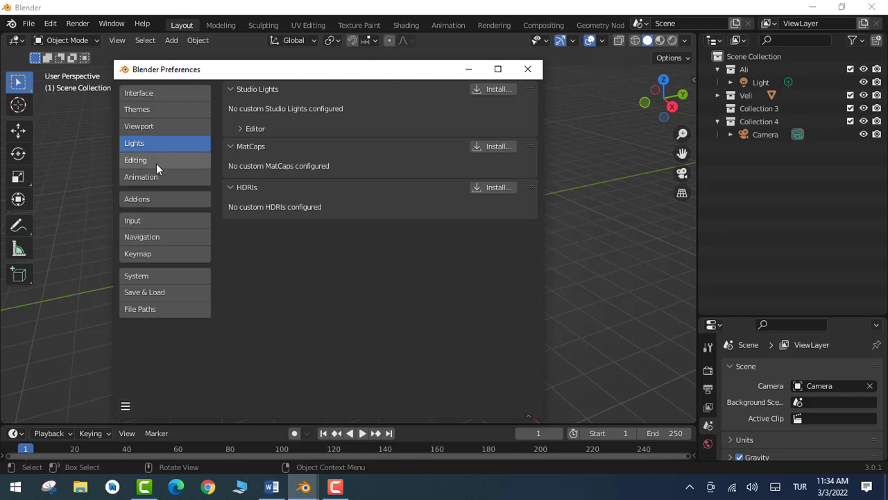
left_click(156, 163)
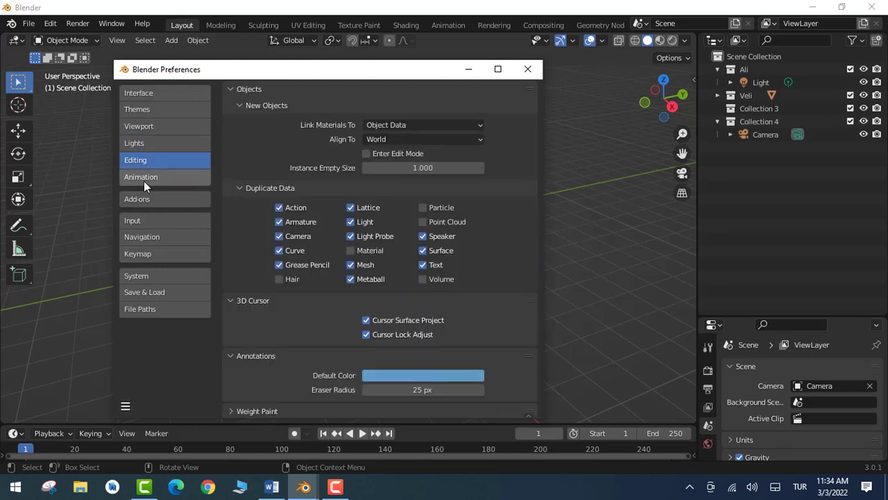
left_click(143, 181)
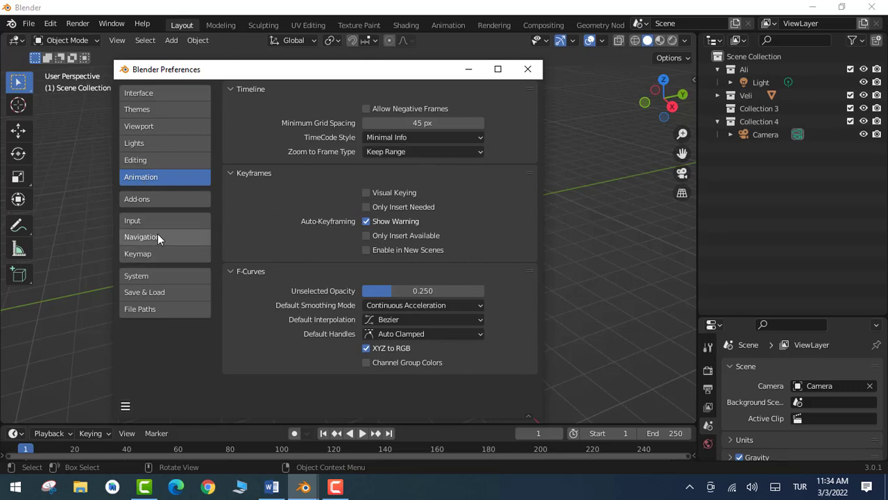
left_click(145, 199)
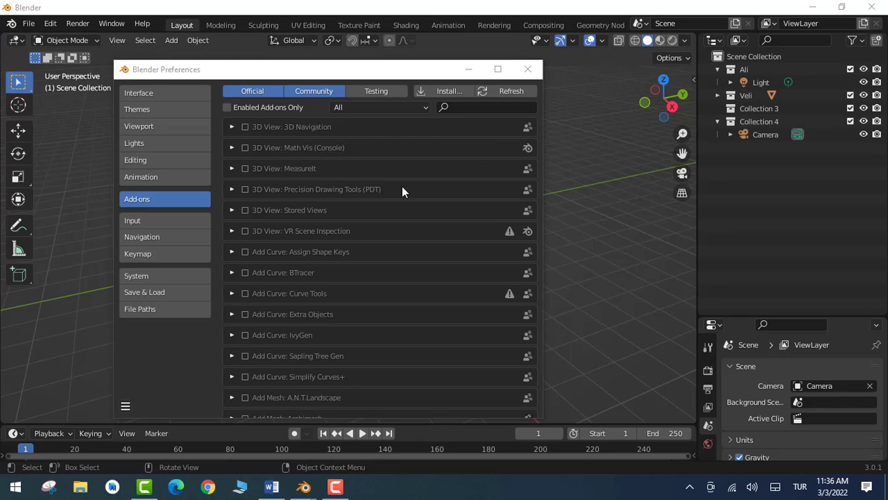
- Filter add-ons to Add Mesh, enable Add Mesh: Extra Objects, and close Preferences
left_click(409, 108)
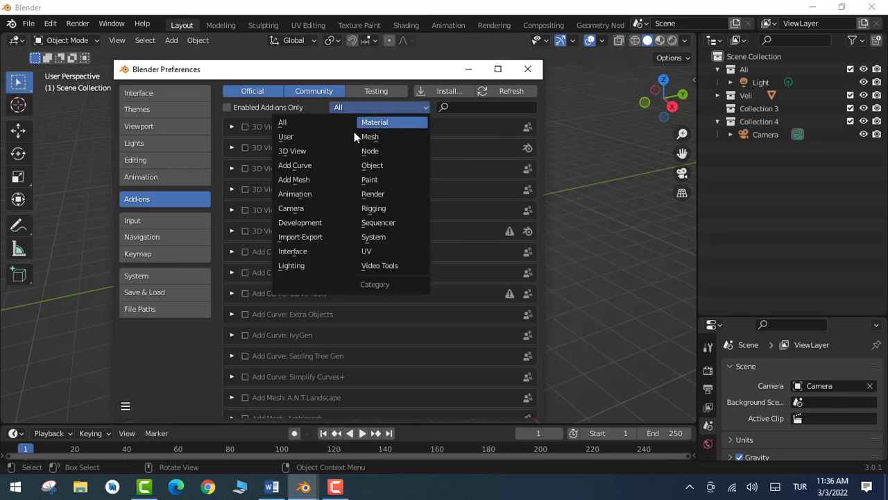
left_click(313, 181)
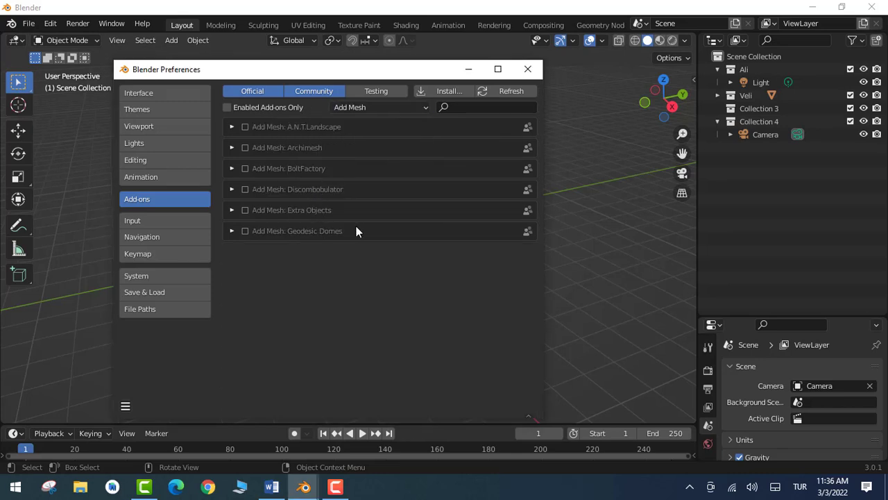
left_click(245, 211)
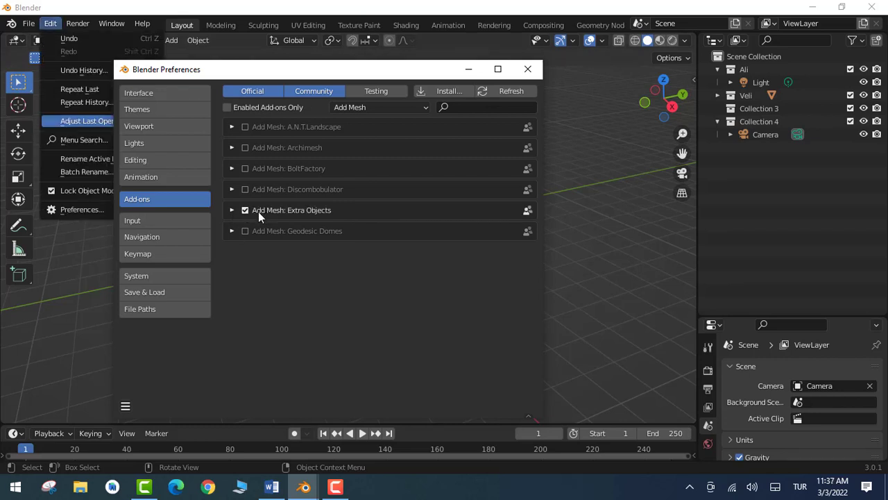
left_click(525, 69)
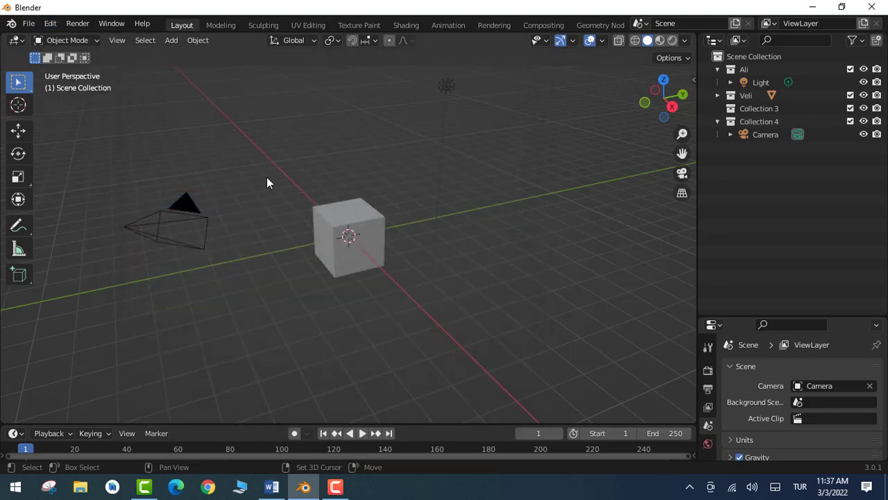
- Add a Gem mesh through Shift+A, Mesh > Diamonds > Gem
key("shift+a")
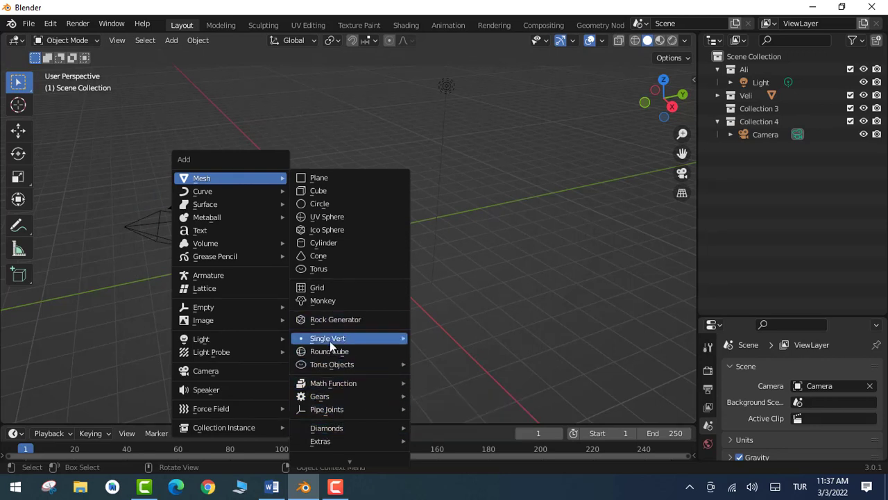
mouse_move(321, 441)
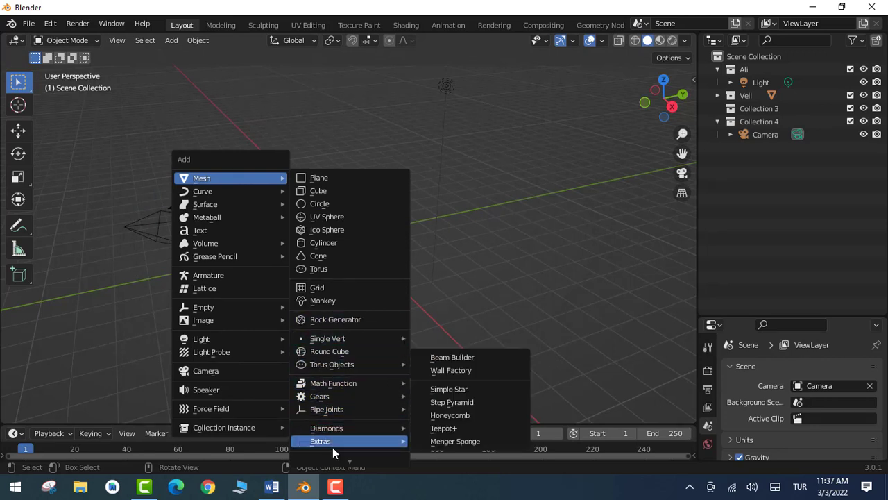
scroll(343, 408, "down", 1)
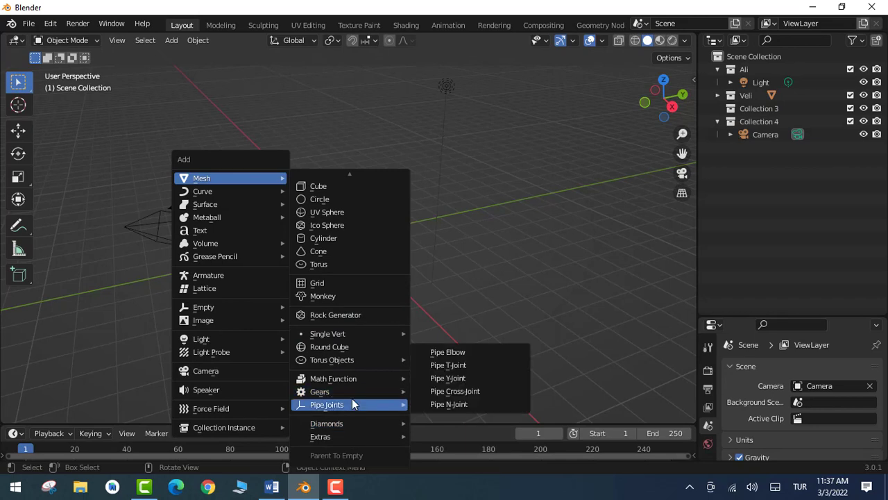
mouse_move(326, 424)
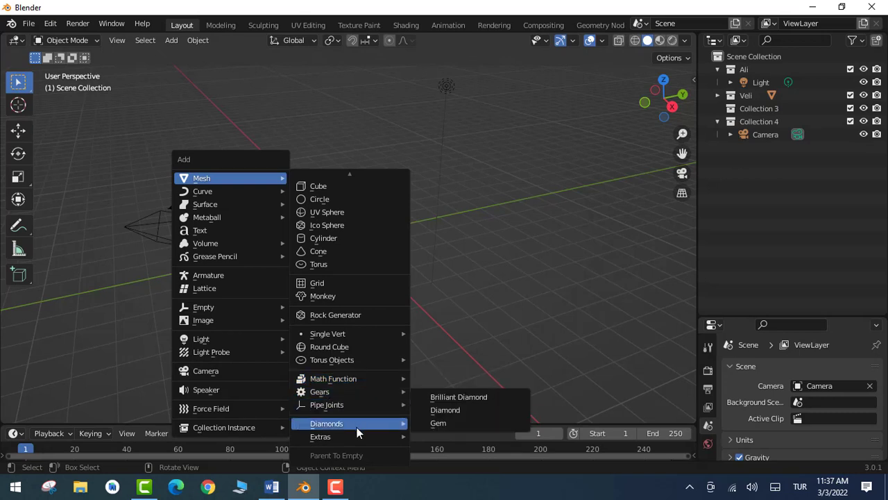
left_click(440, 424)
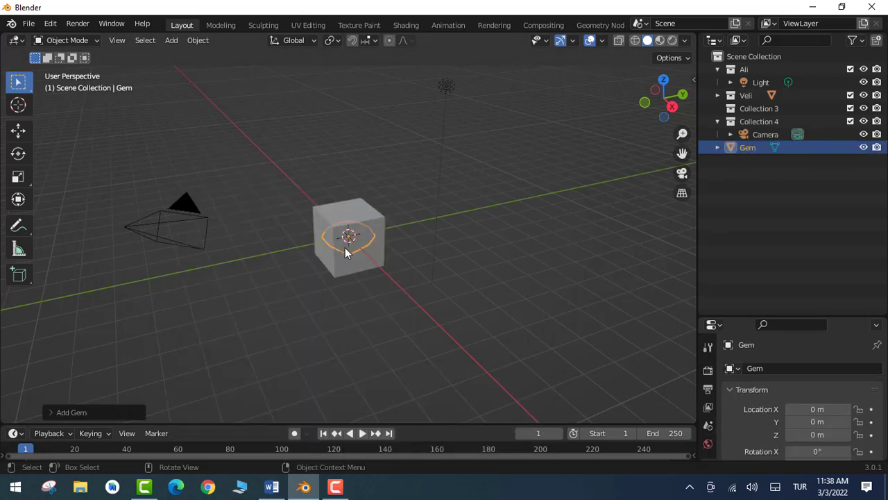
- Move the Gem up and right of the cube, then orbit to a low side-on view
key("g")
left_click(452, 197)
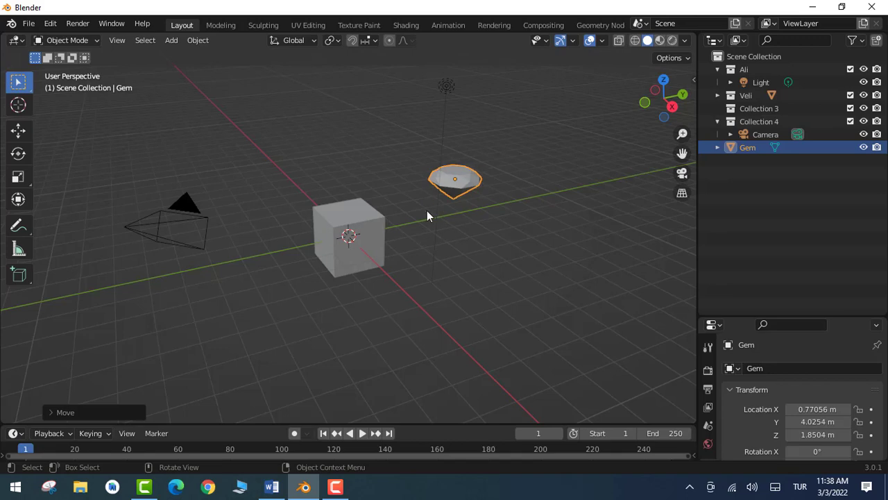
scroll(468, 192, "up", 3)
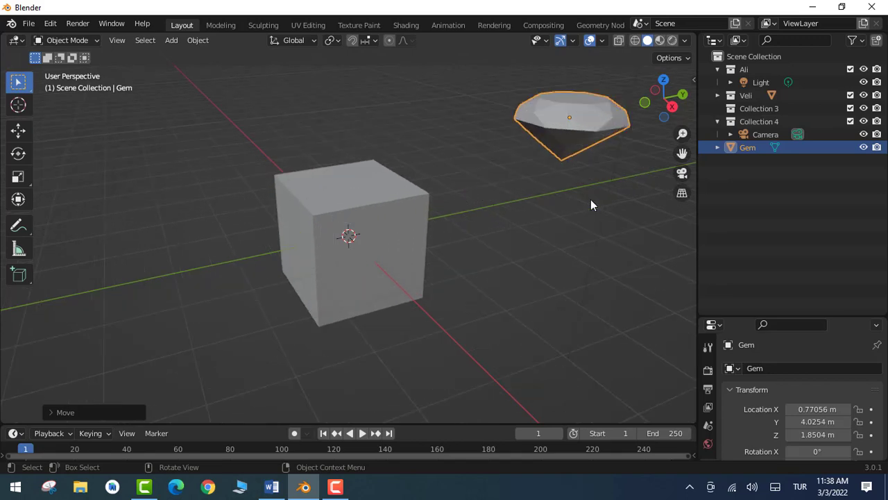
mouse_move(609, 219)
middle_mouse_down()
mouse_move(557, 250)
mouse_move(583, 248)
mouse_move(544, 254)
middle_mouse_up()
middle_click_drag(533, 314, 406, 291)
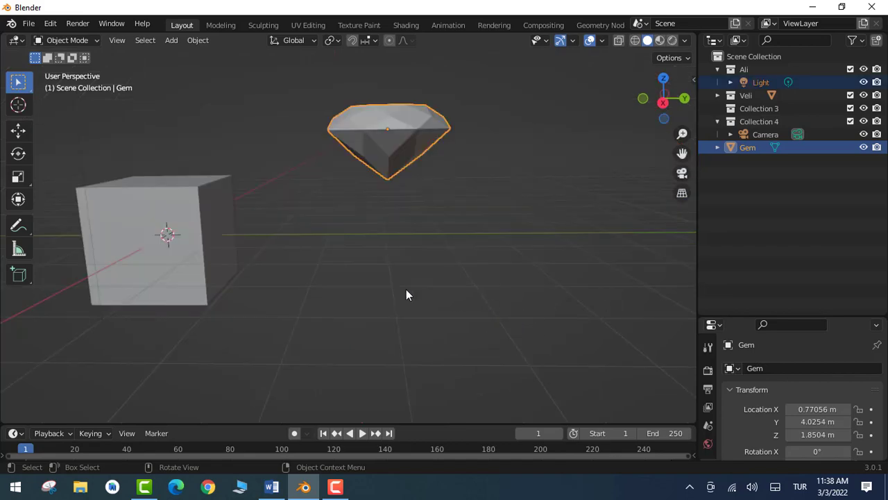
- Reopen Preferences from the Edit menu and go to the Input section
left_click(51, 24)
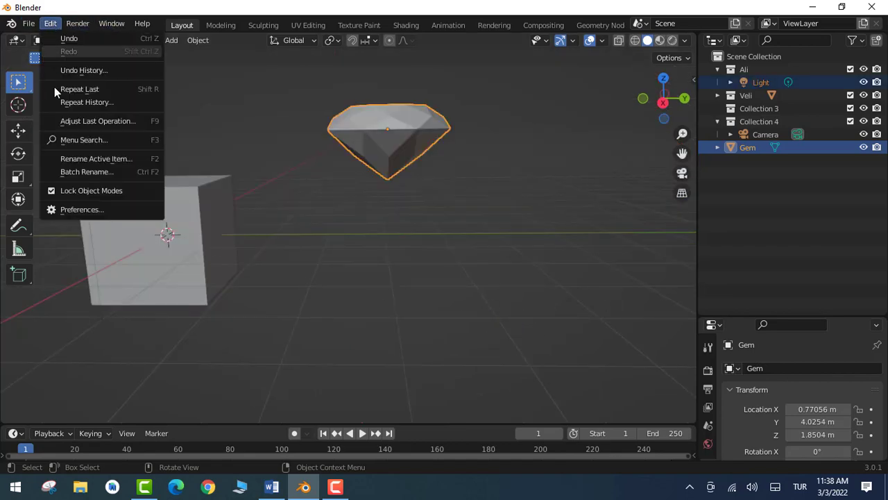
left_click(76, 209)
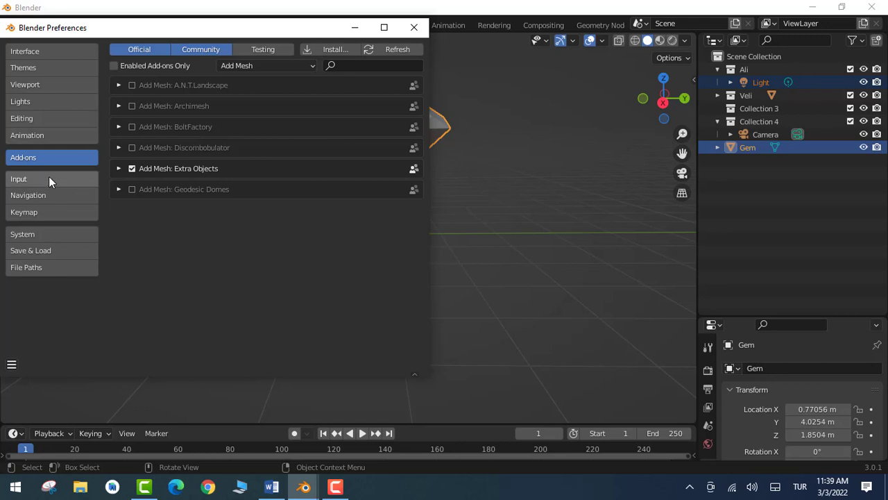
left_click(68, 182)
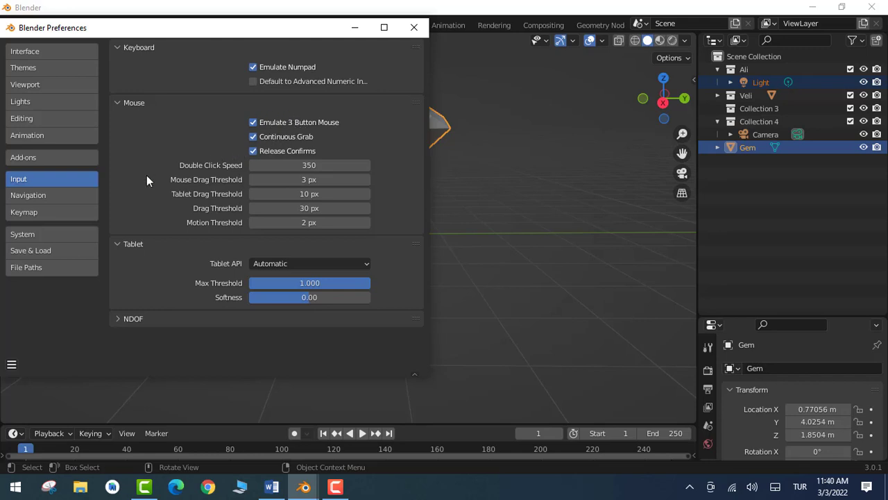
- Set the Navigation Orbit Method to Trackball and close Preferences
left_click(78, 196)
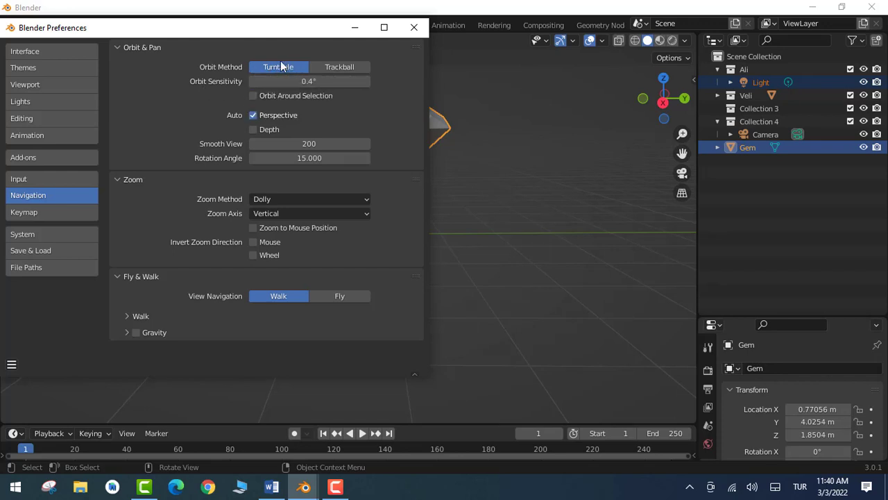
left_click(340, 64)
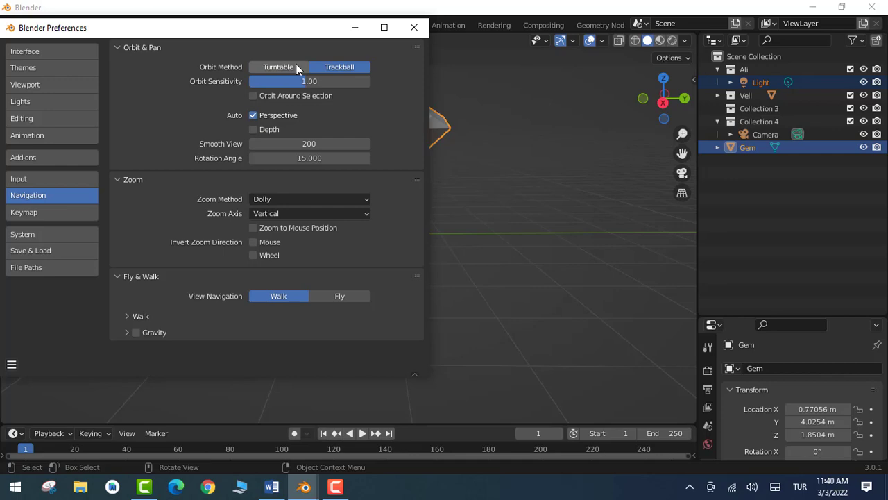
left_click(414, 27)
- Orbit closer to the cube and gem, then centre the view on the cube
mouse_move(342, 293)
middle_mouse_down()
mouse_move(208, 339)
mouse_move(113, 284)
mouse_move(299, 277)
mouse_move(394, 292)
middle_mouse_up()
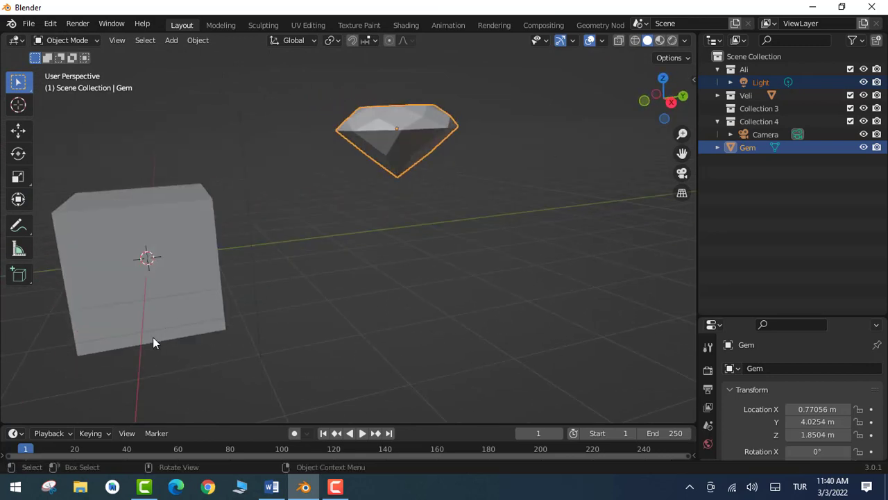
middle_click_drag(153, 337, 291, 361)
key("shift+c")
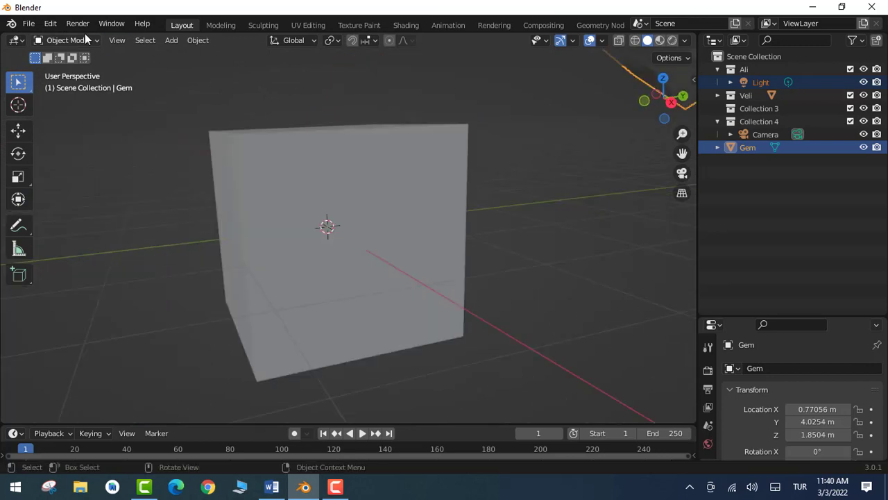
- Glance at the Navigation preferences, close them, and orbit around the cube
left_click(52, 26)
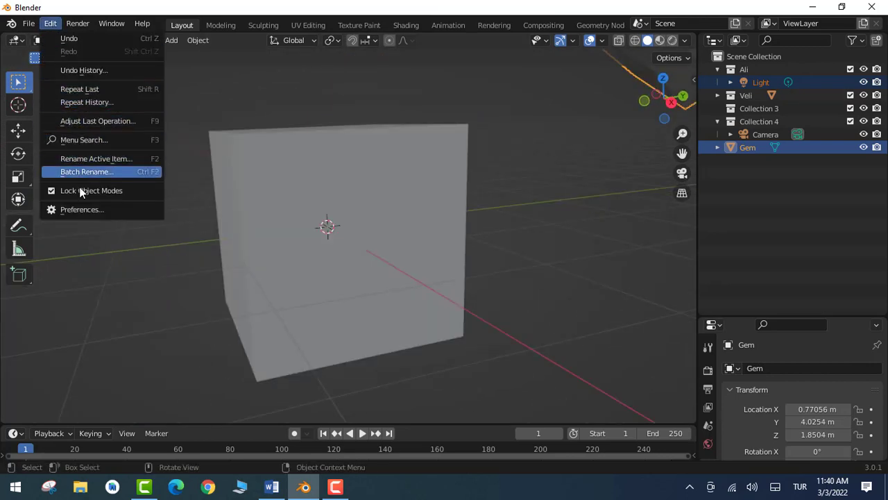
left_click(81, 213)
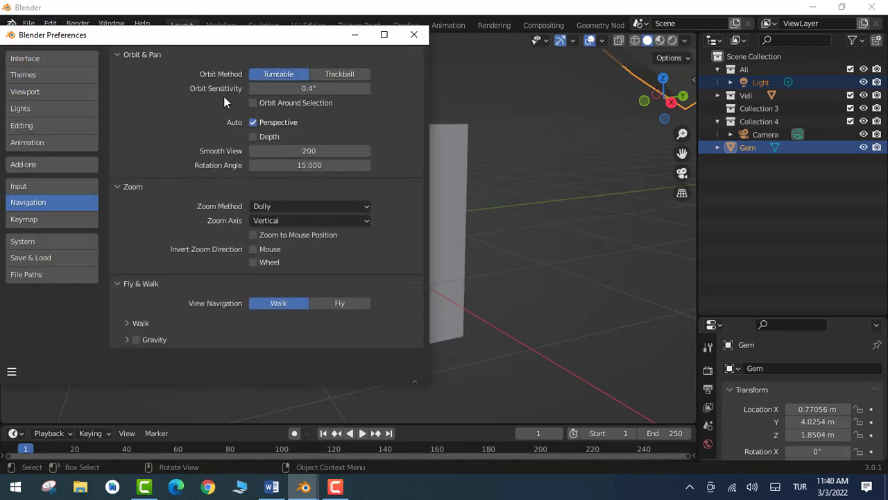
left_click(414, 35)
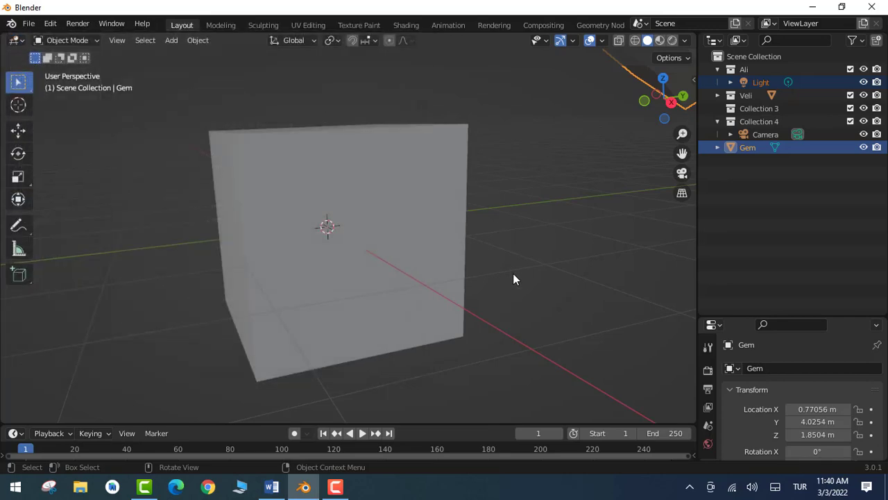
mouse_move(513, 275)
middle_mouse_down()
mouse_move(427, 310)
mouse_move(254, 313)
mouse_move(511, 301)
mouse_move(414, 287)
mouse_move(474, 297)
mouse_move(474, 287)
middle_mouse_up()
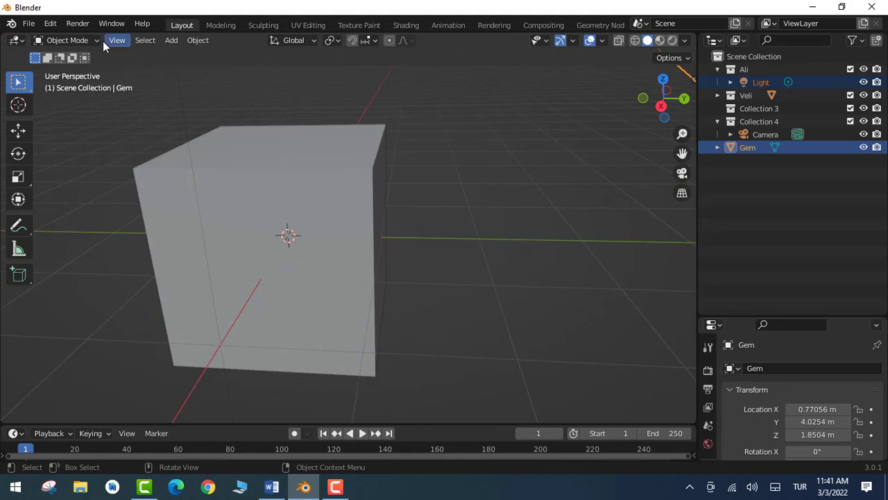
- Open Edit > Preferences, landing on the Navigation section with orbit method Turntable
left_click(50, 24)
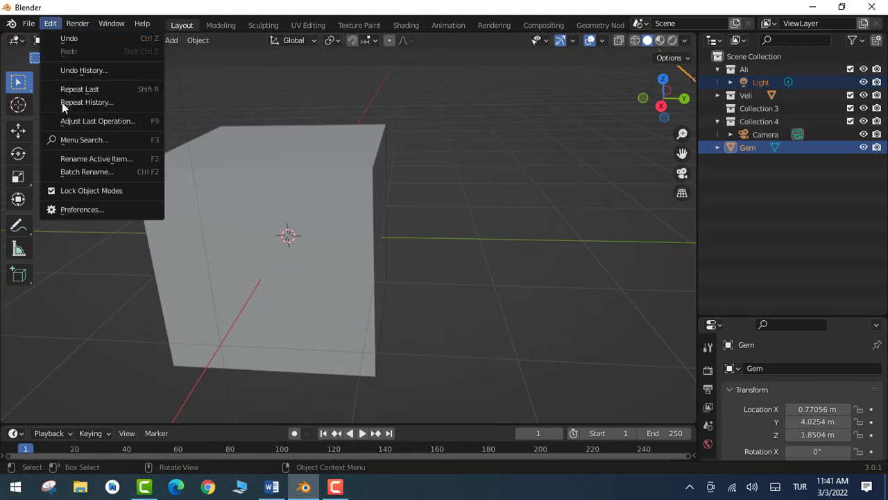
left_click(82, 209)
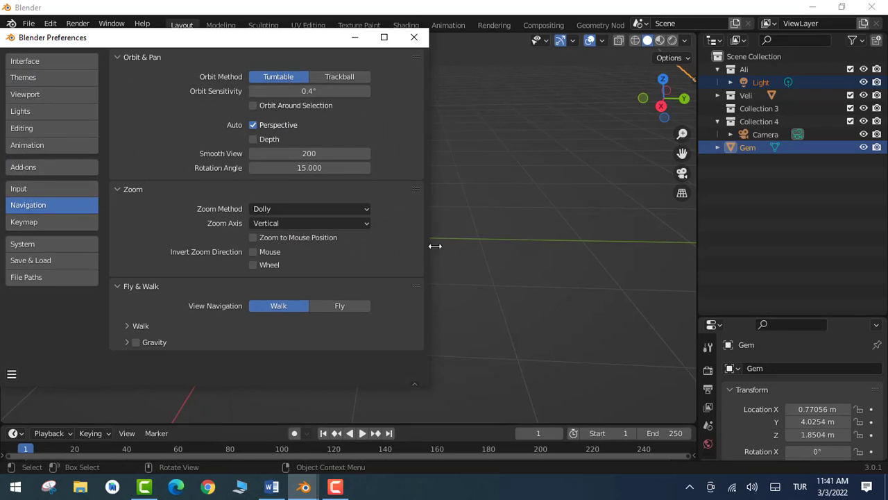
- Show the Keymap preferences and expand 3D View into Global, Object Mode and Mesh groups
left_click(33, 222)
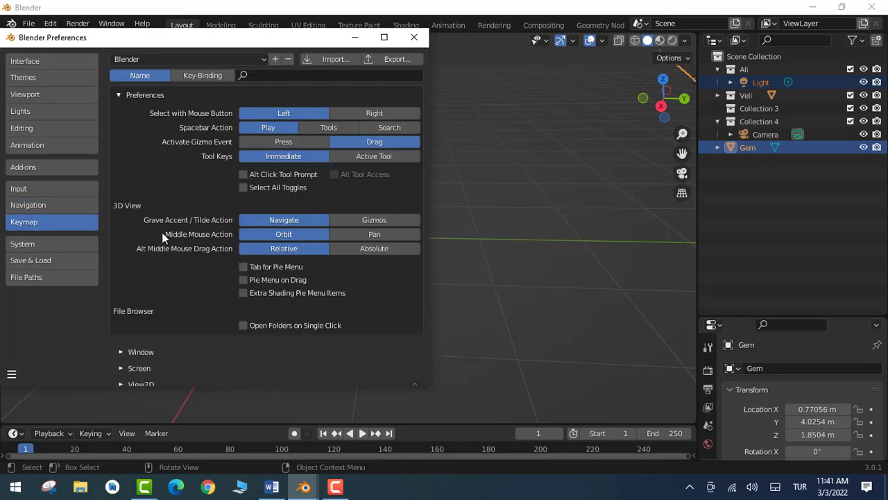
scroll(277, 215, "down", 3)
scroll(236, 257, "down", 1)
scroll(253, 265, "up", 4)
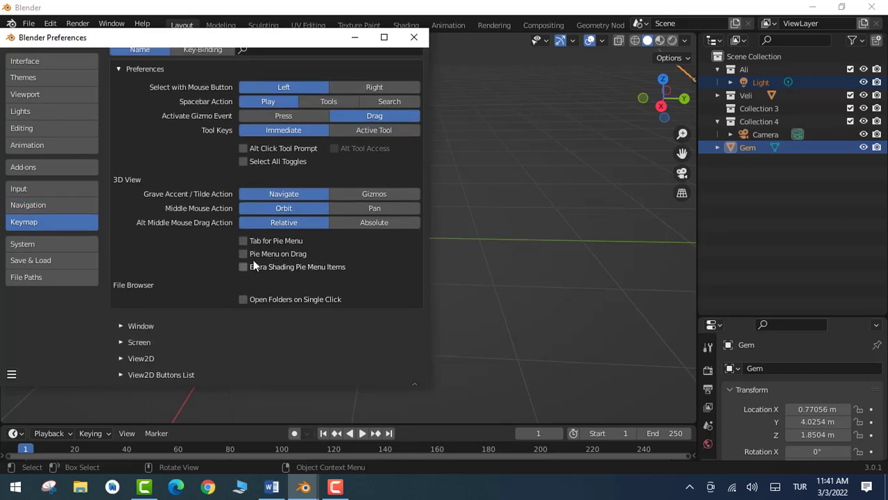
scroll(253, 265, "down", 3)
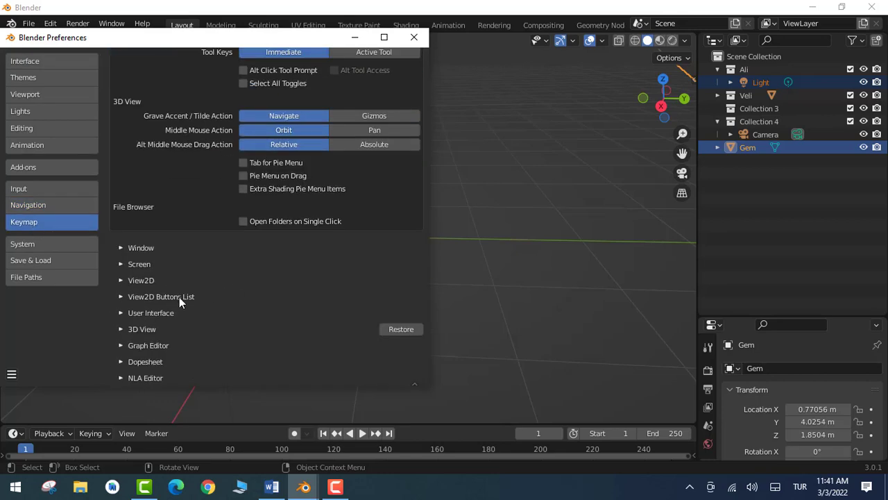
left_click(121, 329)
scroll(198, 278, "down", 4)
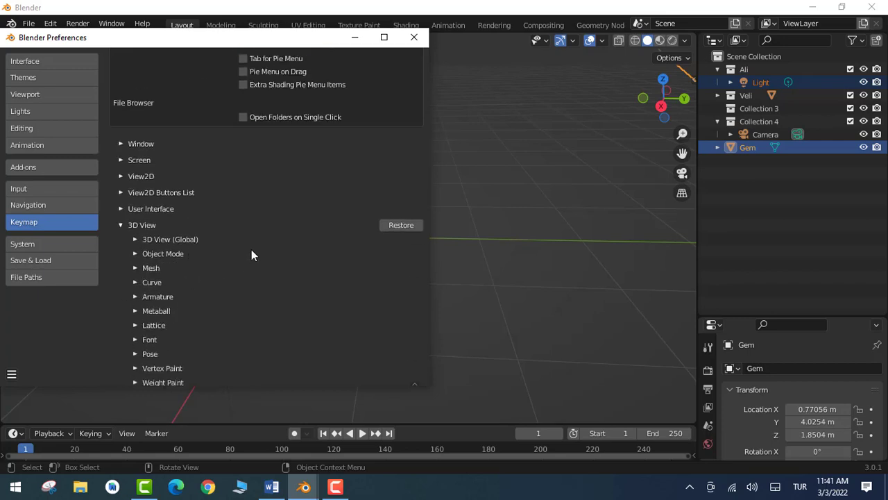
- In System preferences, try CUDA, OptiX and HIP, leaving the Cycles render device at None
left_click(29, 243)
scroll(275, 191, "up", 3)
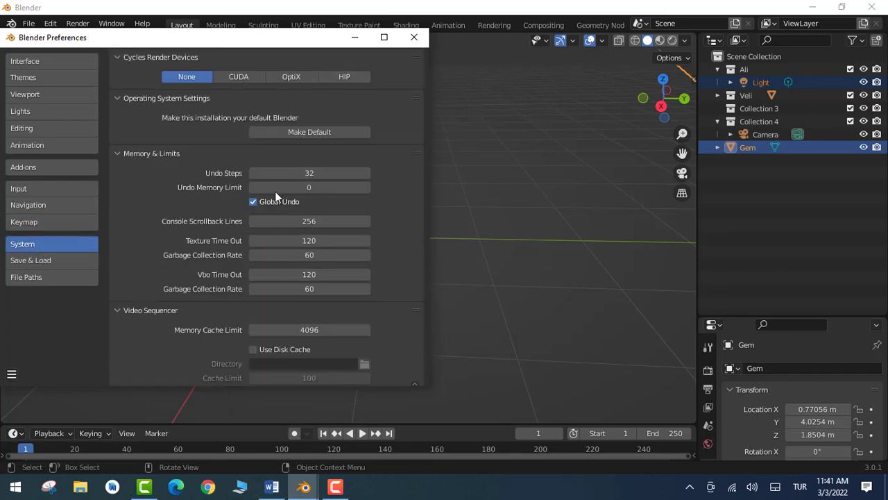
left_click(244, 80)
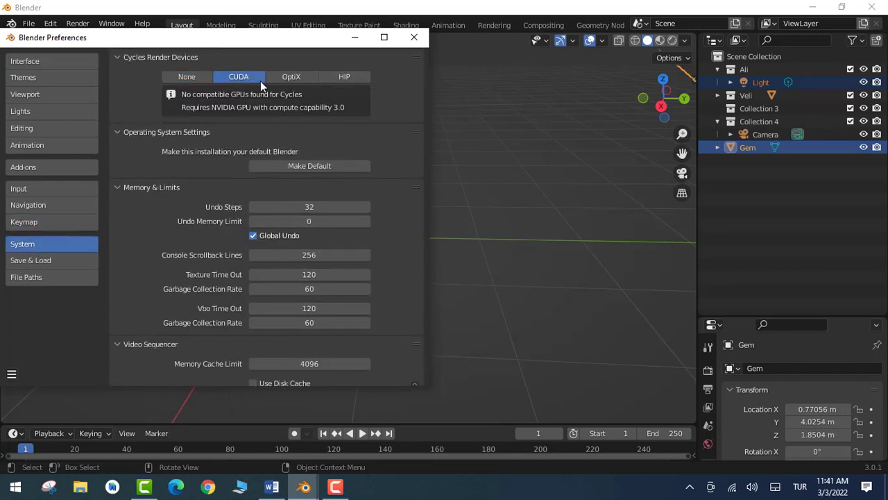
left_click(300, 77)
left_click(341, 77)
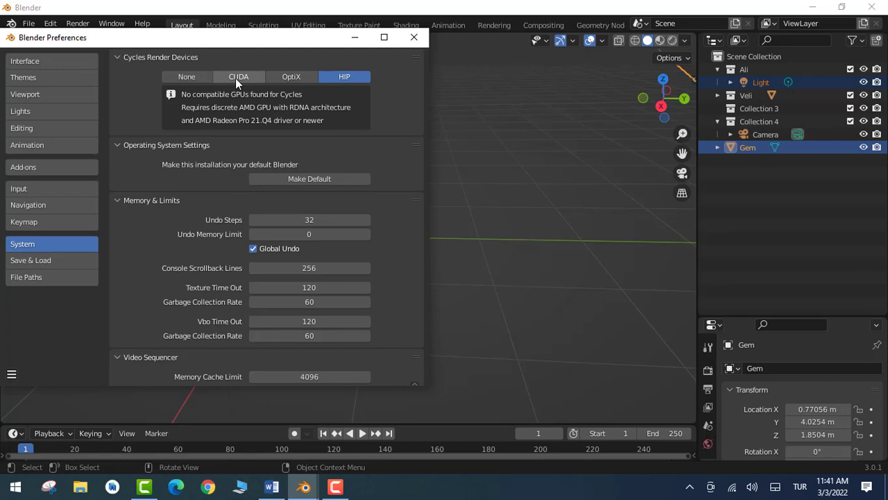
left_click(184, 78)
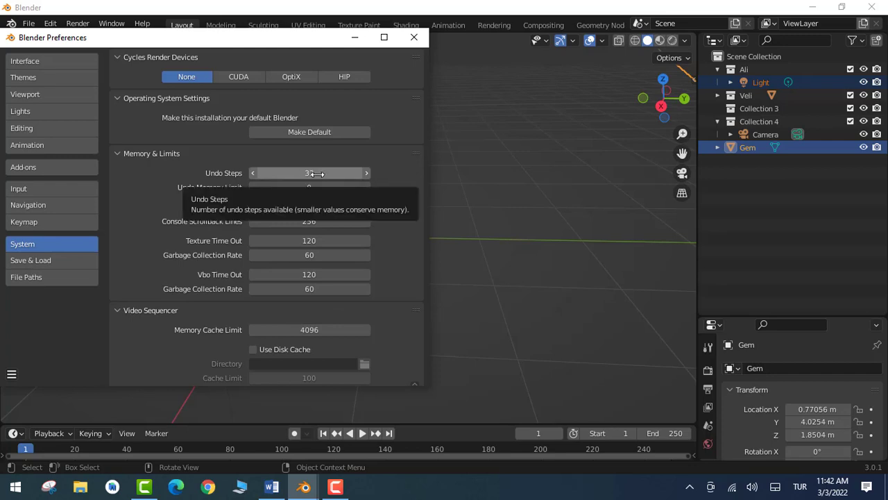
- Raise Undo Steps from 32 to 60 under Memory & Limits
left_click(310, 172)
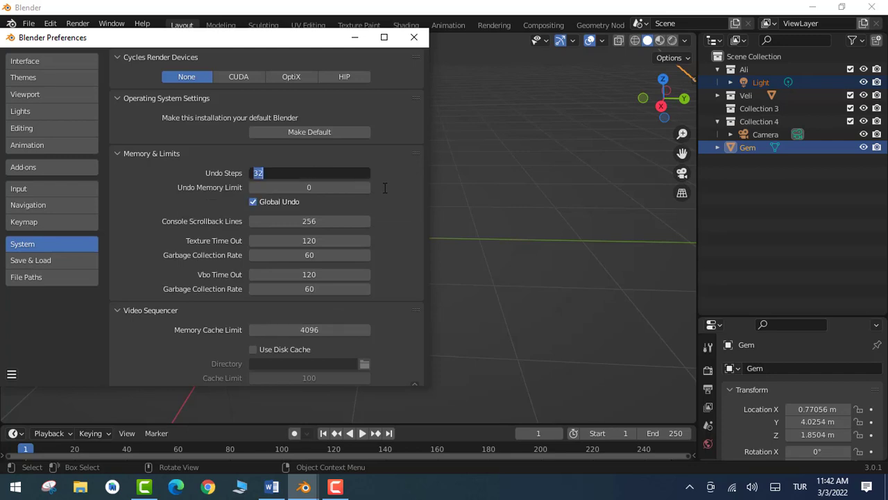
type("60")
key("Return")
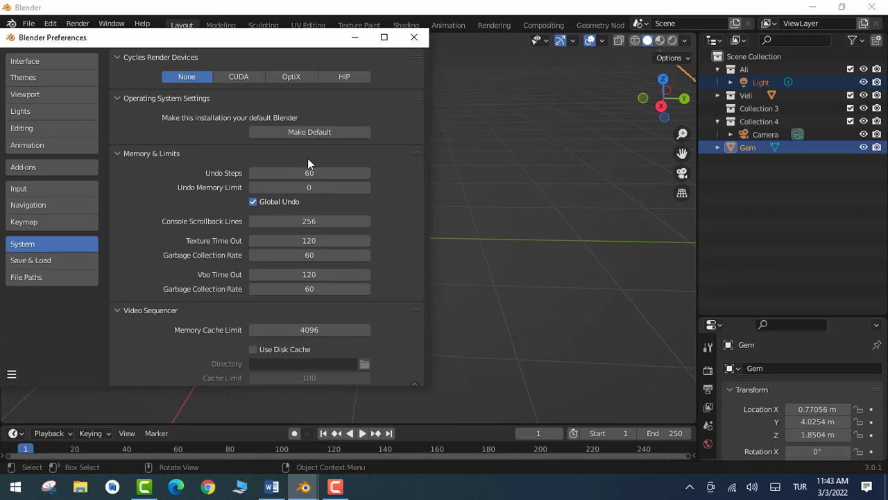
- Review Save & Load, toggling Auto Save off and back on, then show File Paths
left_click(52, 262)
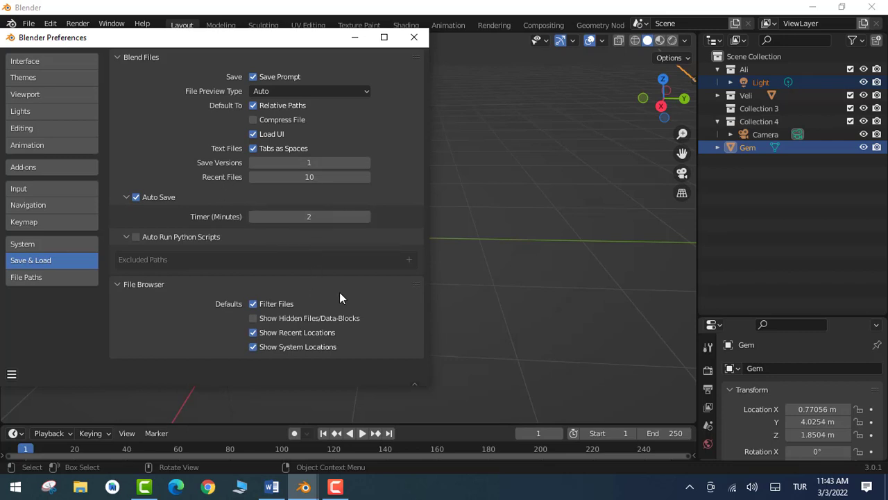
left_click(137, 202)
left_click(138, 201)
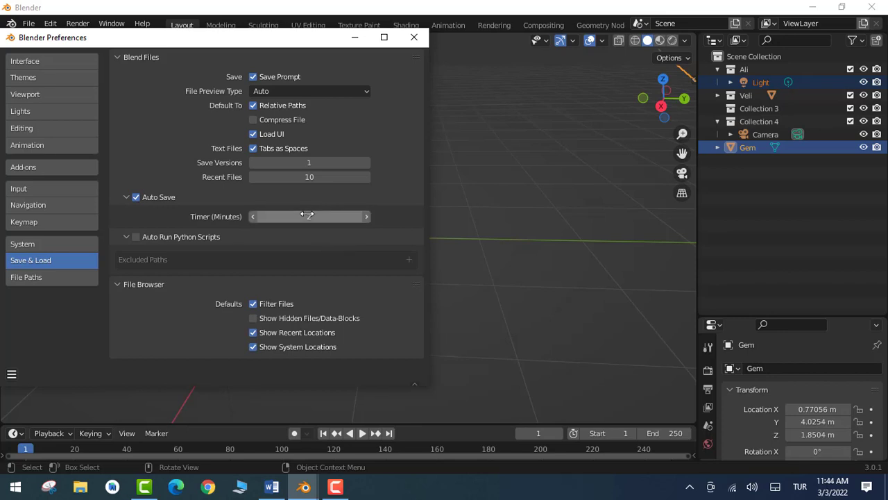
left_click(38, 278)
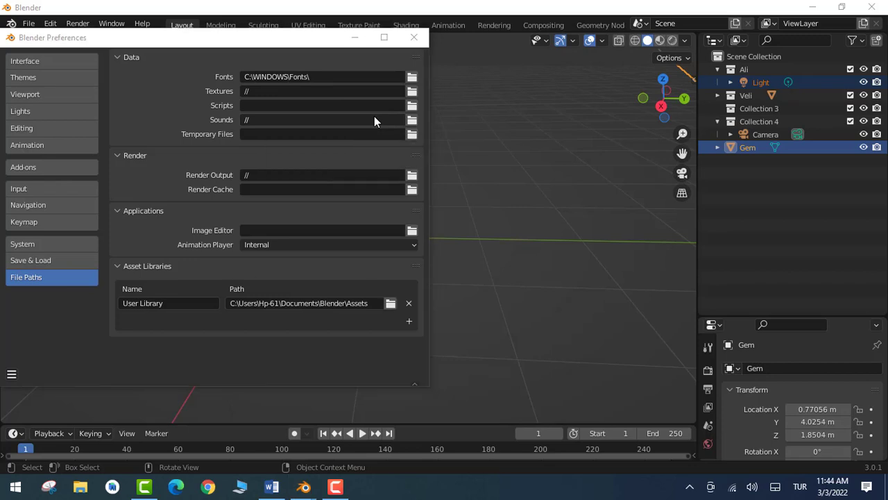
- Look over the Add Mesh add-ons, close Preferences, and zoom out on the cube and Gem
left_click(57, 170)
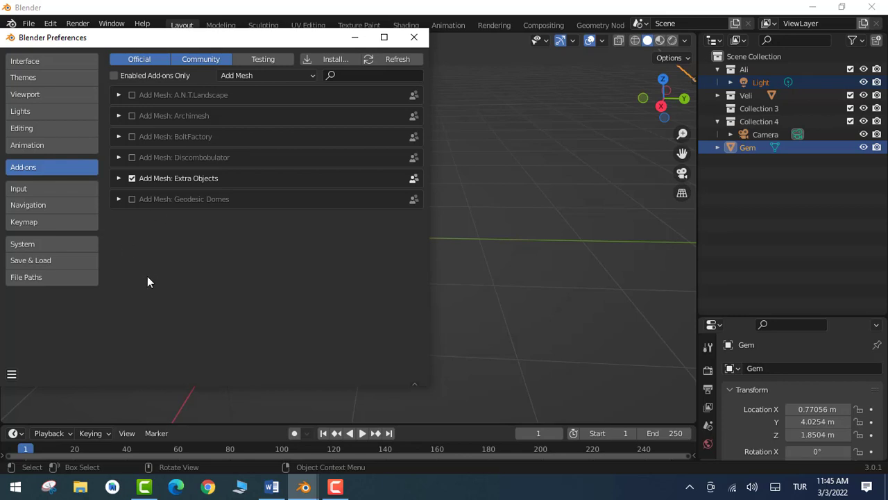
left_click(414, 36)
scroll(443, 267, "down", 5)
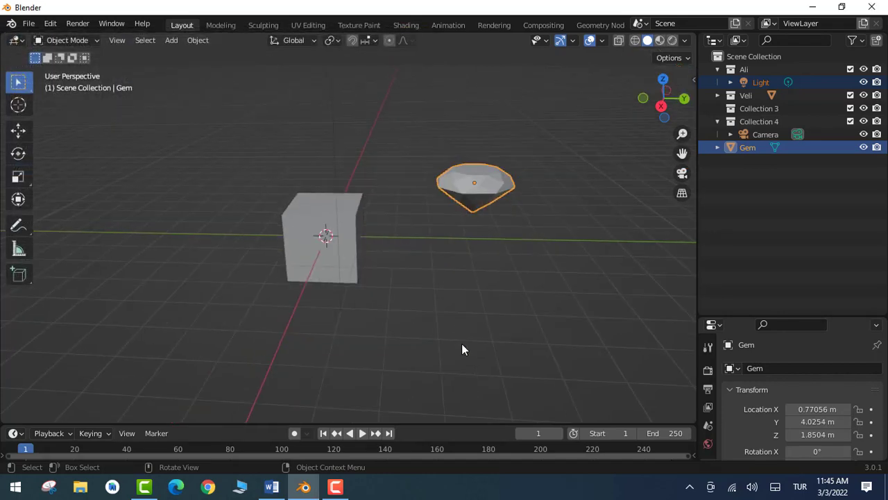